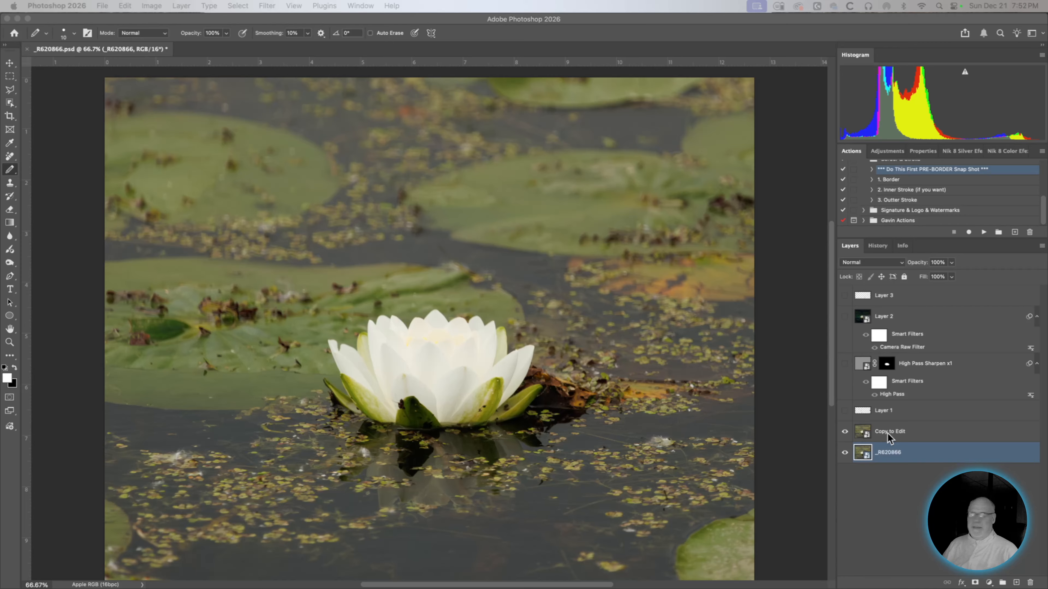
# Open the raw settings of the _R620866 smart object and turn on Mask 1 over the water lily
pyautogui.doubleClick(862, 454)
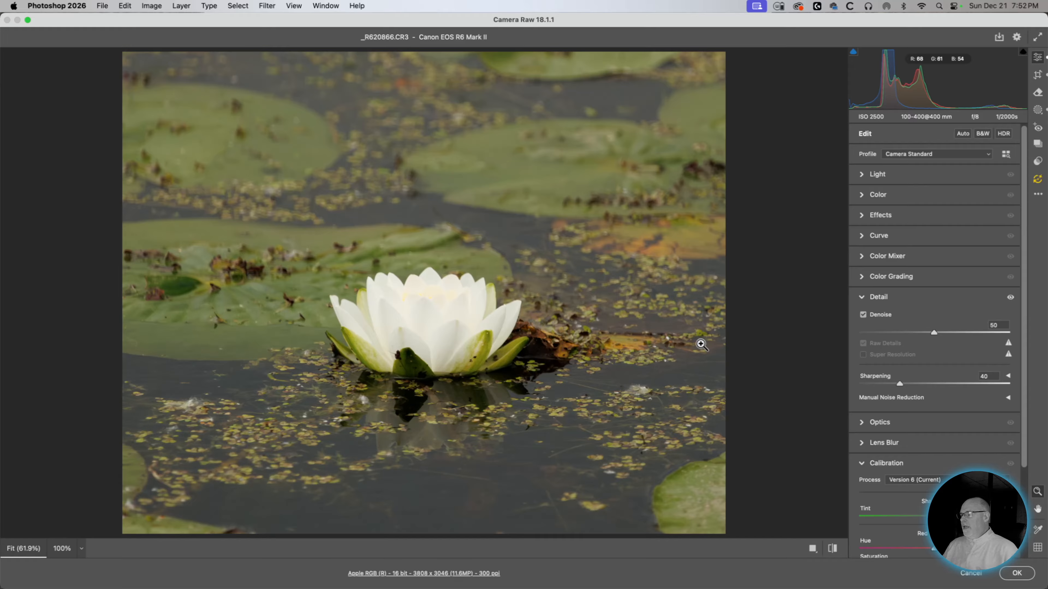
pyautogui.click(1038, 109)
pyautogui.click(730, 114)
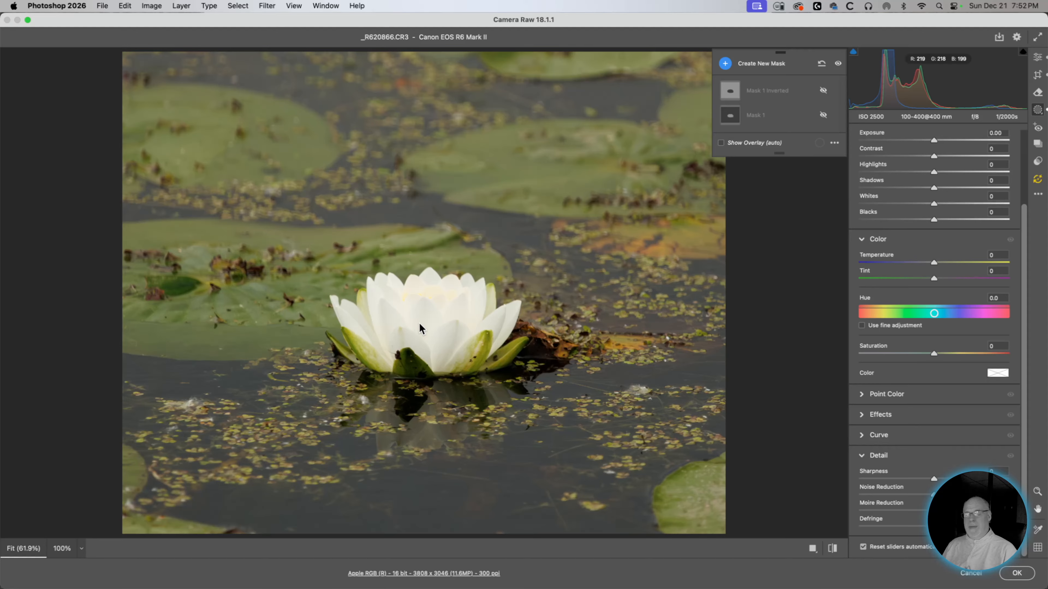
pyautogui.click(823, 115)
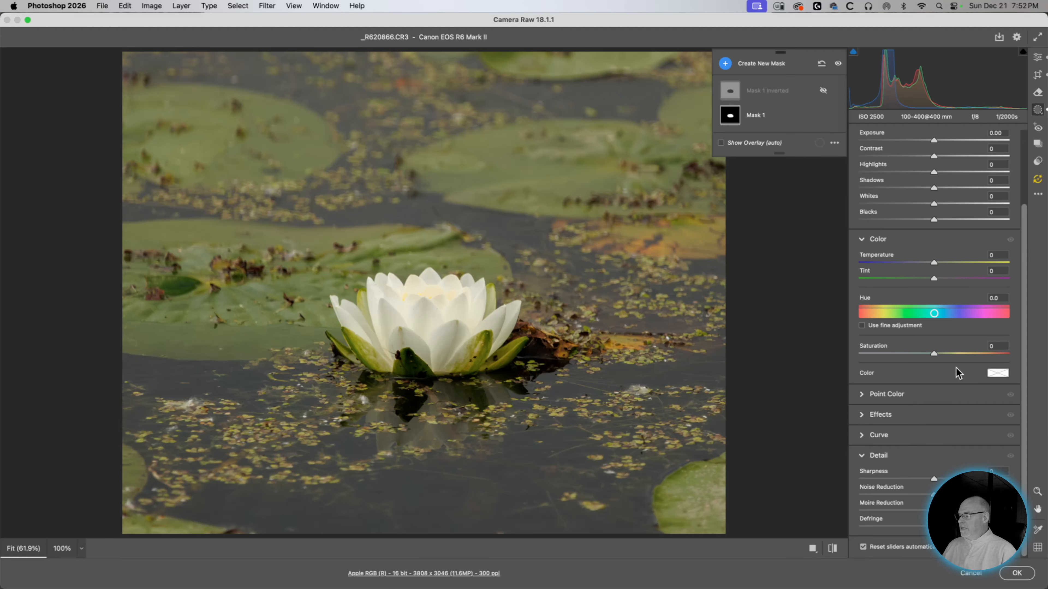
pyautogui.scroll(3, 944, 210)
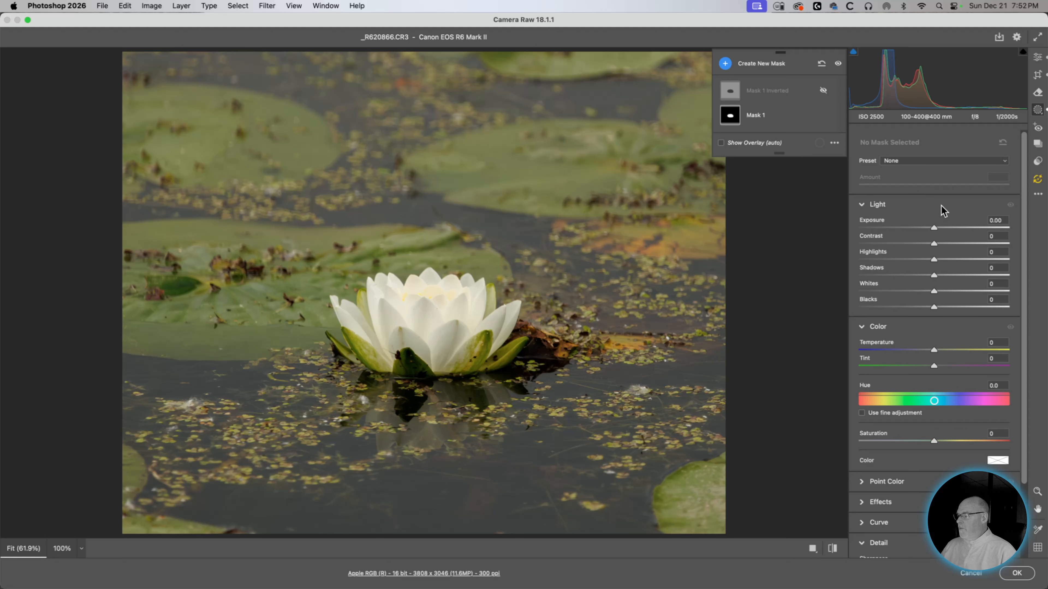
pyautogui.scroll(-3, 939, 221)
pyautogui.scroll(3, 939, 221)
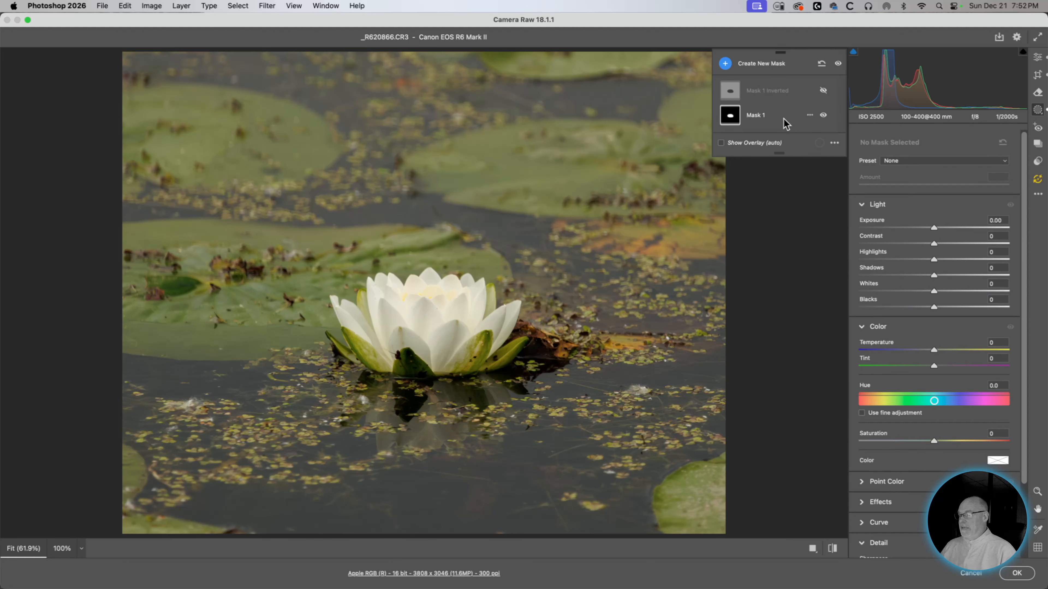
# Turn on Mask 1 Inverted to apply its background adjustments, and accept the raw edits back into the document
pyautogui.click(784, 99)
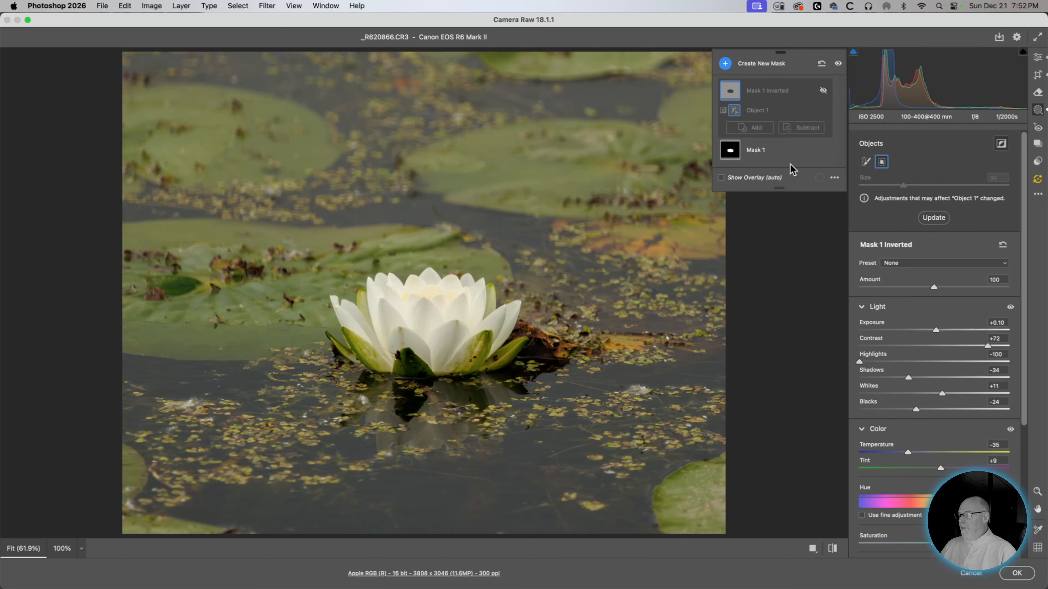
pyautogui.click(824, 92)
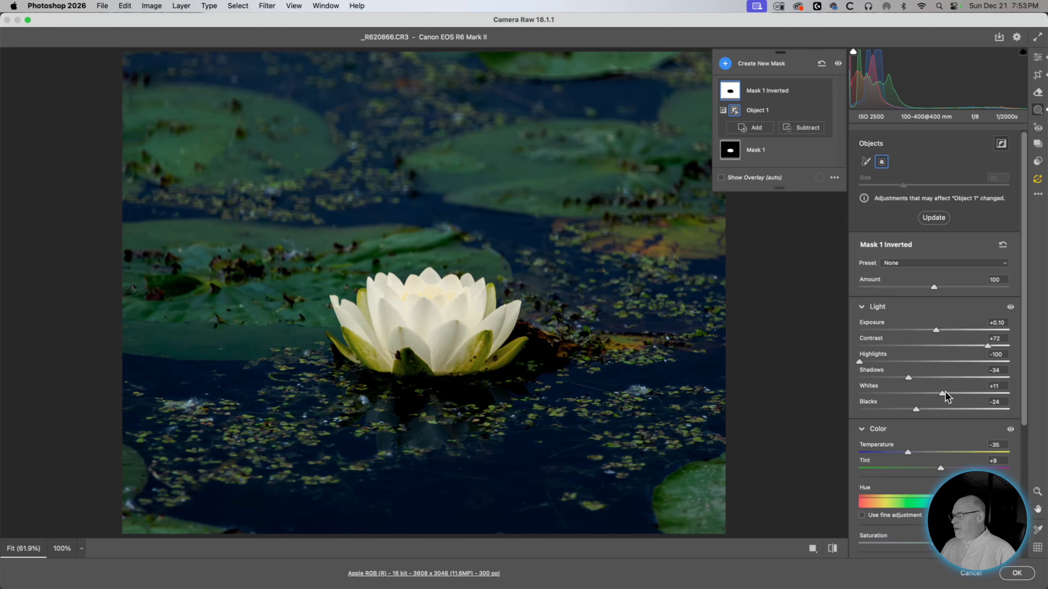
pyautogui.scroll(-3, 916, 412)
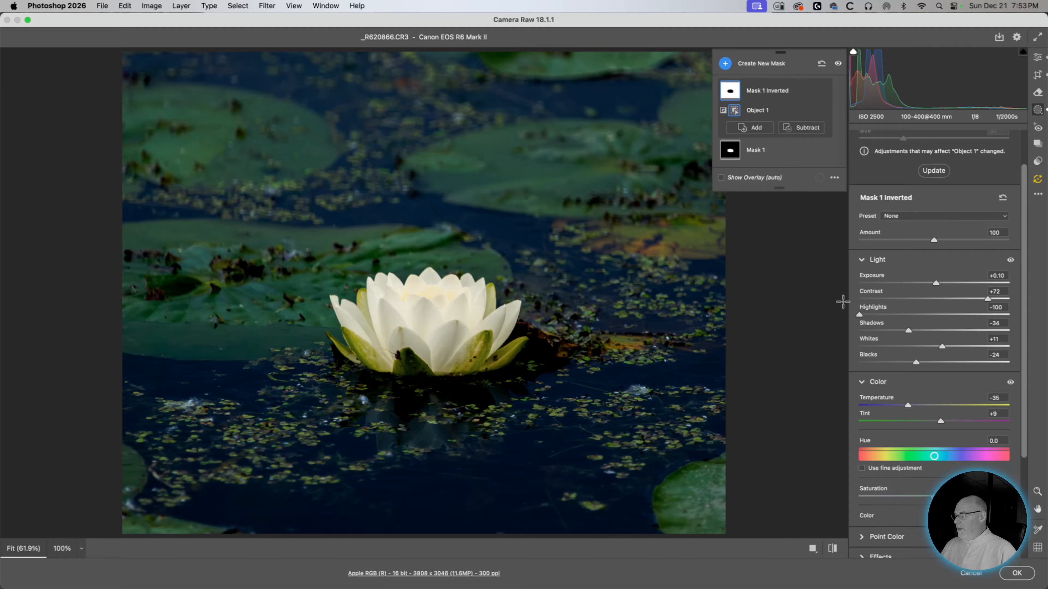
pyautogui.click(1016, 574)
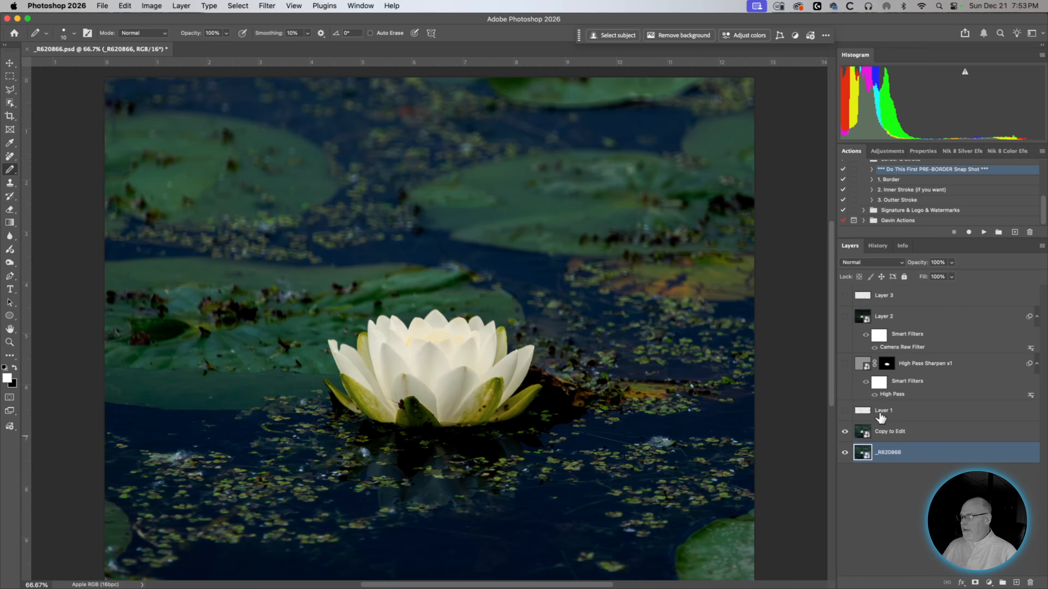
# Make Layer 1 and the High Pass Sharpen x1 layer visible
pyautogui.click(843, 413)
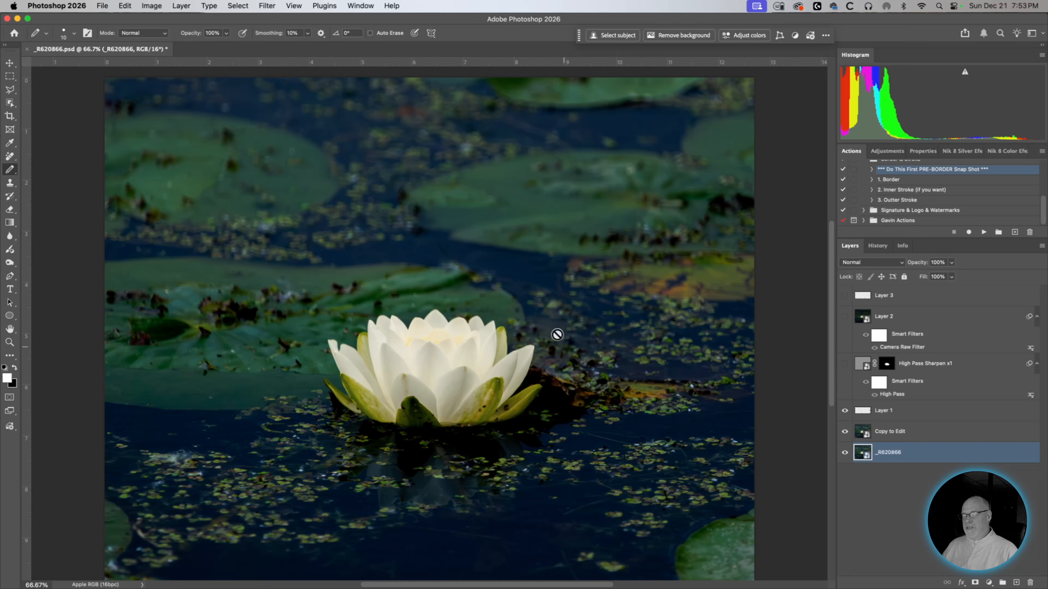
pyautogui.click(844, 363)
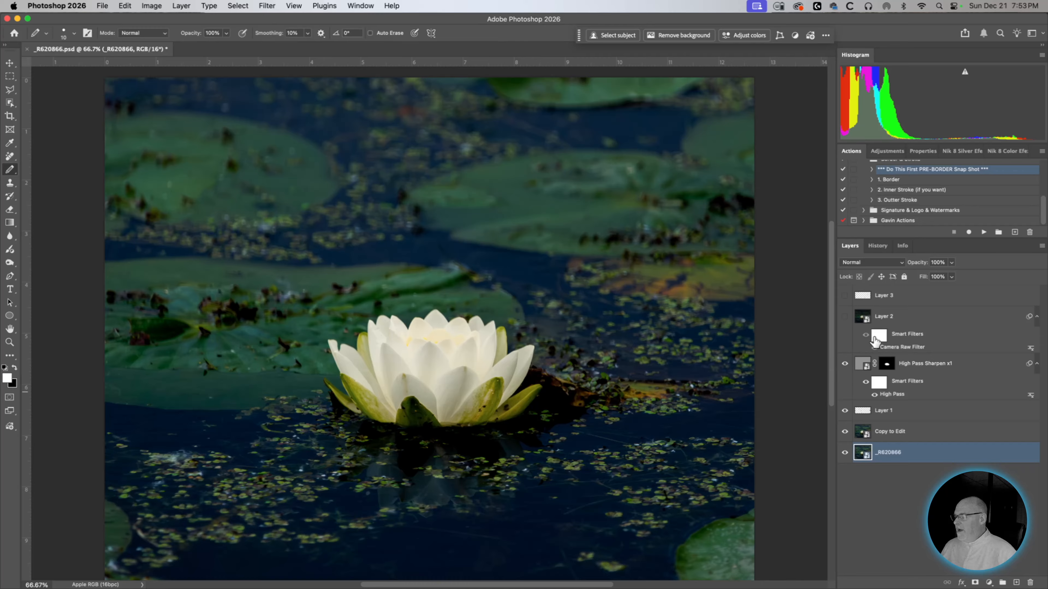
# Open the Camera Raw Filter on Layer 2 and hide all its masks, from Mask 1 through Mask 7, including Mask 2 Copy
pyautogui.doubleClick(891, 349)
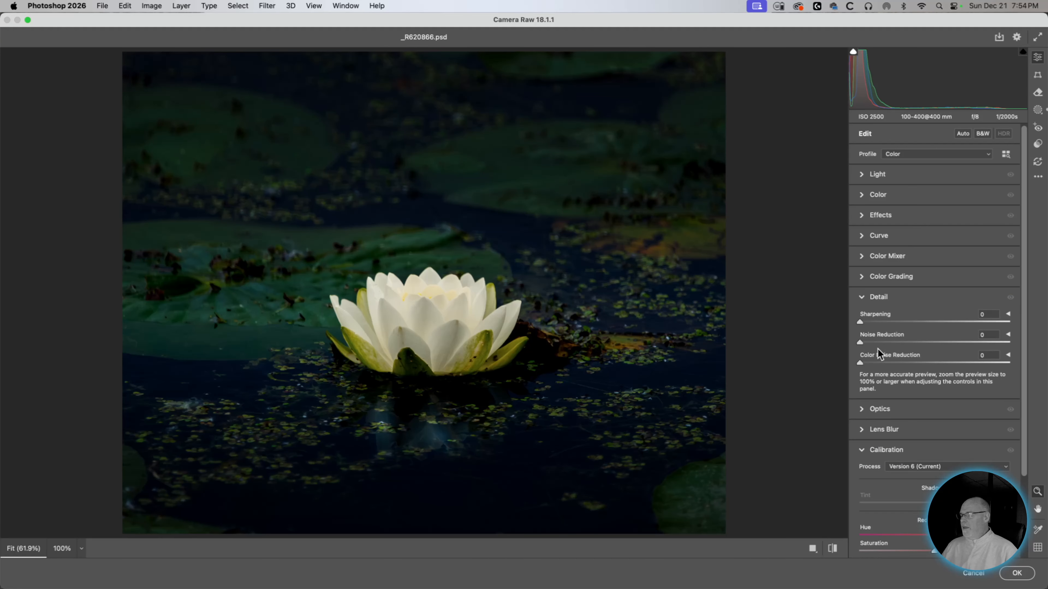
pyautogui.click(1037, 110)
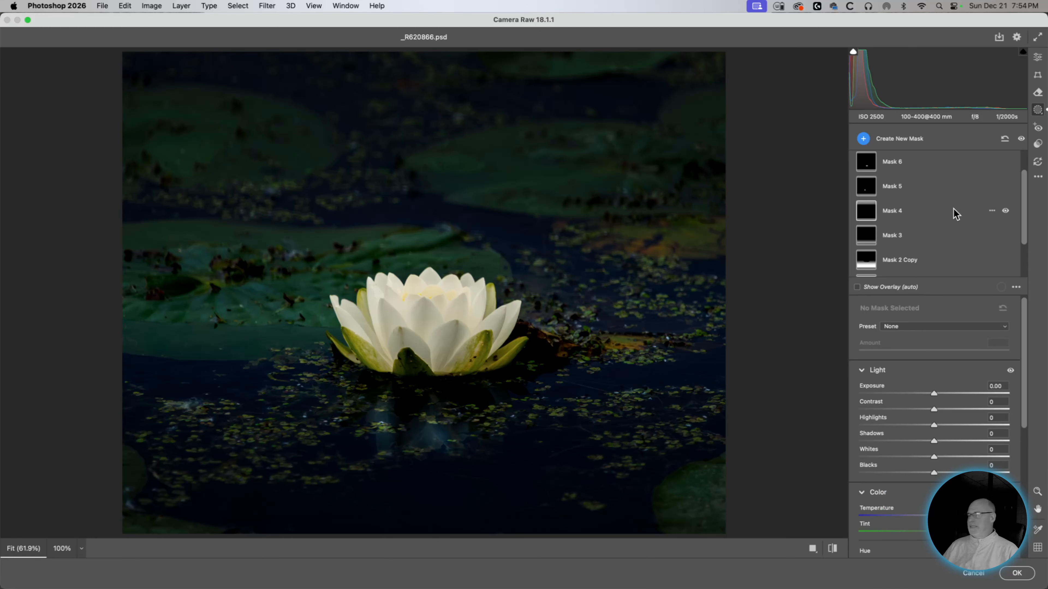
pyautogui.scroll(-2, 963, 193)
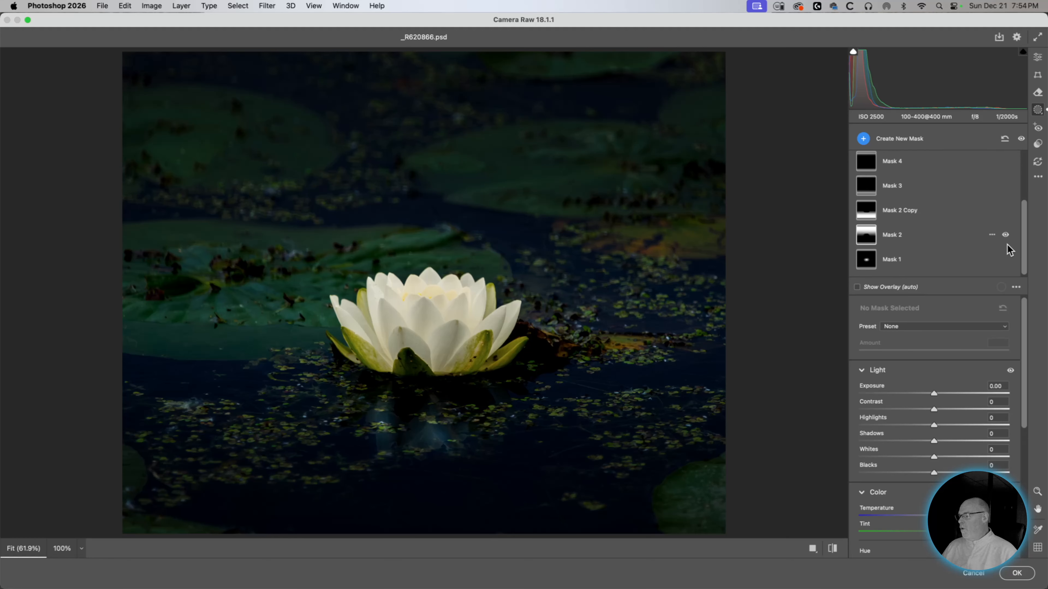
pyautogui.click(1005, 259)
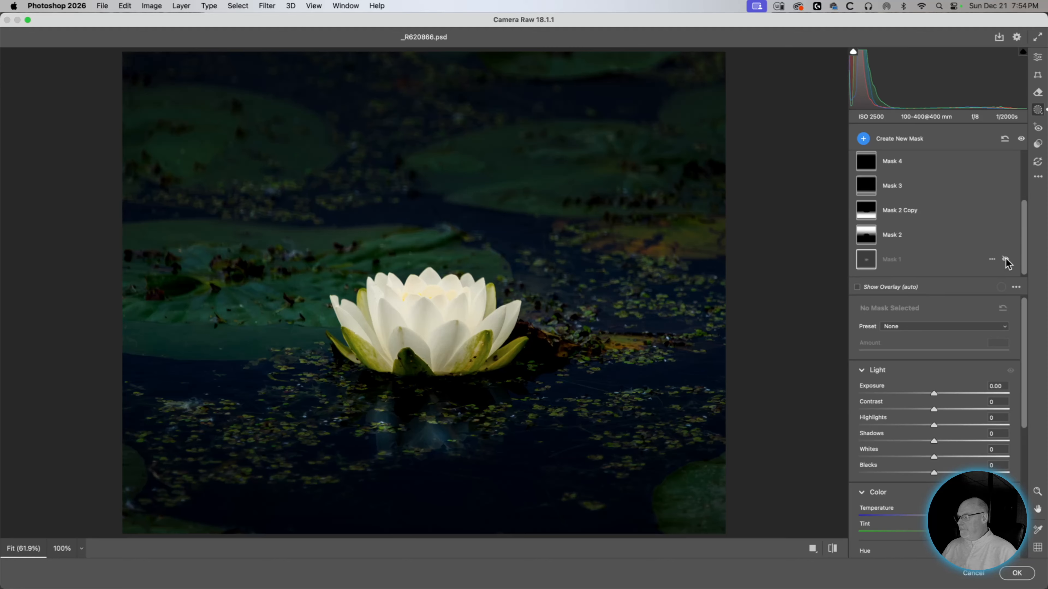
pyautogui.click(1005, 234)
pyautogui.click(1005, 210)
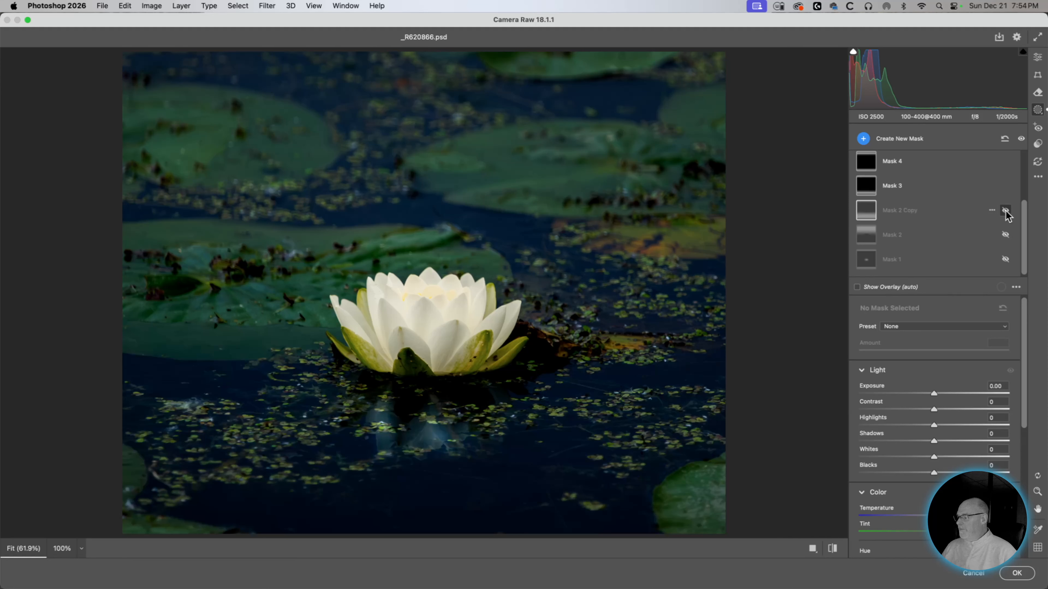
pyautogui.click(1005, 185)
pyautogui.scroll(1, 1007, 185)
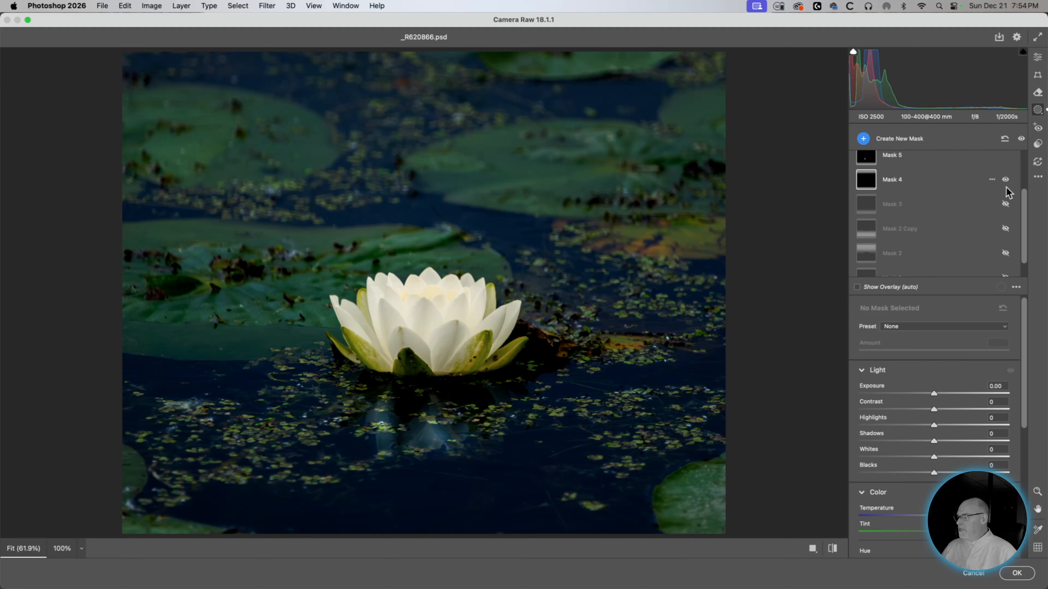
pyautogui.click(1005, 179)
pyautogui.scroll(2, 1007, 186)
pyautogui.click(1005, 187)
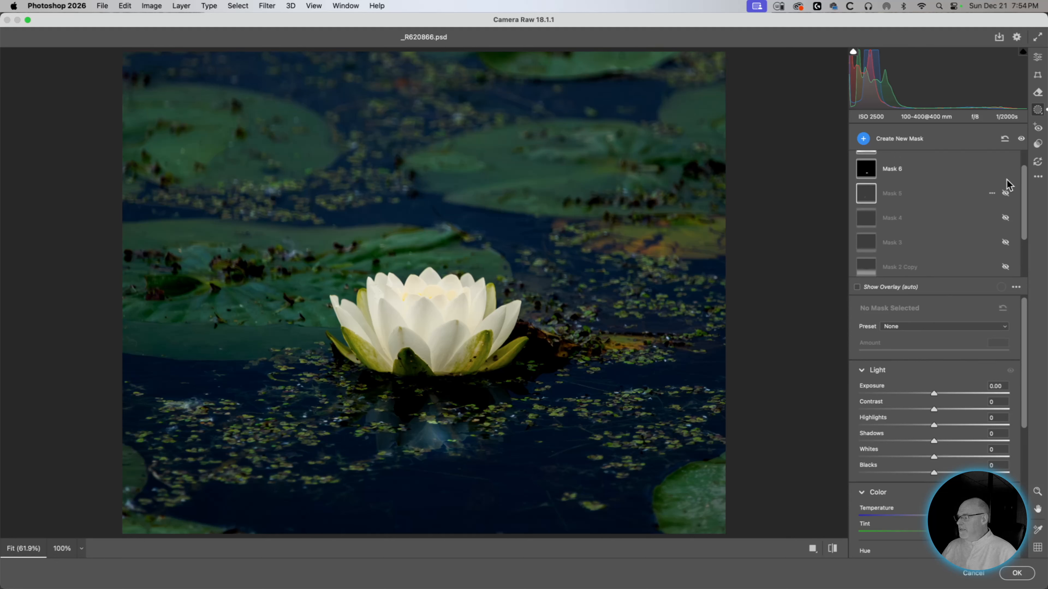
pyautogui.scroll(1, 1006, 188)
pyautogui.click(1005, 187)
pyautogui.scroll(1, 1005, 182)
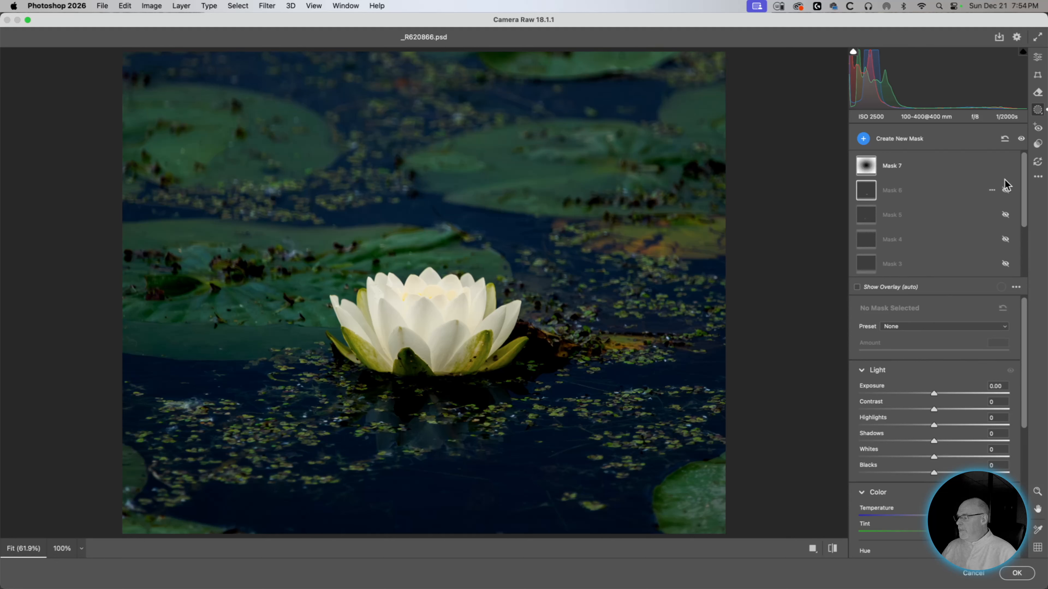
pyautogui.click(1005, 164)
# Turn Mask 1 back on and select it to show its radial gradient and light settings
pyautogui.scroll(-3, 957, 214)
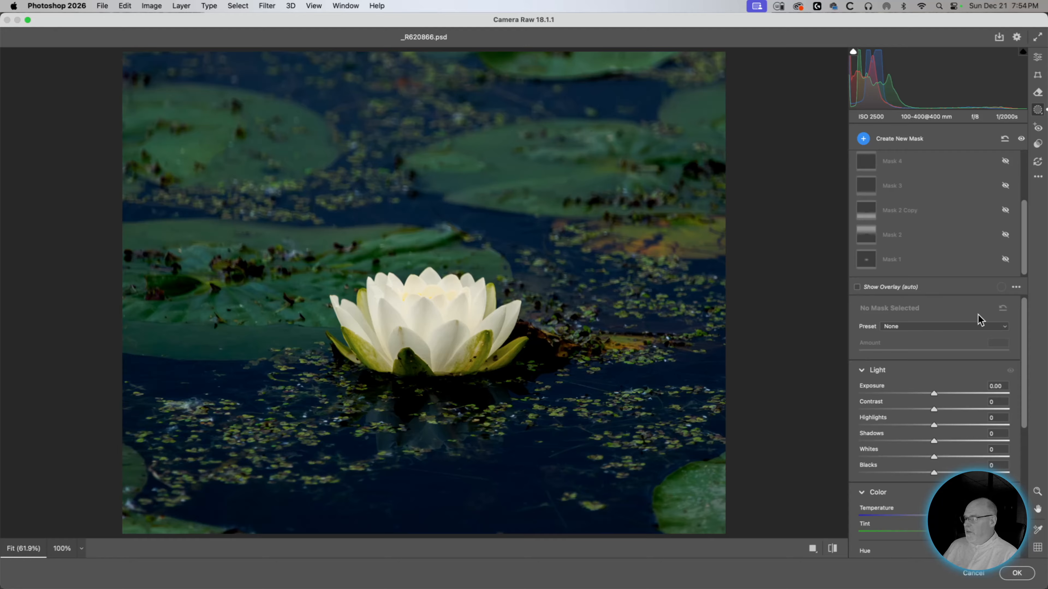
pyautogui.click(1005, 260)
pyautogui.click(1005, 260)
pyautogui.click(1005, 260)
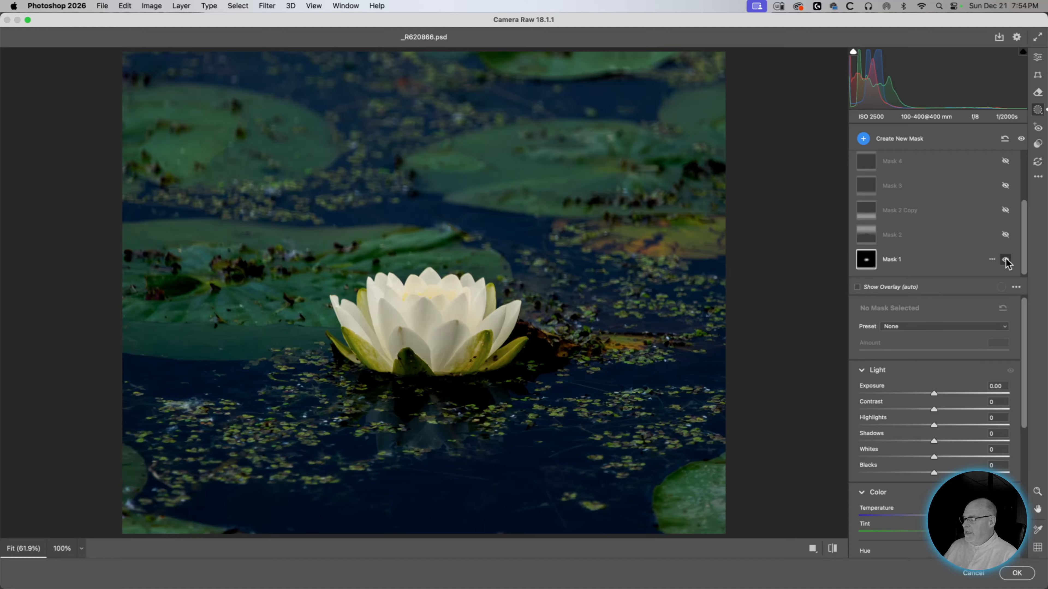
pyautogui.click(927, 265)
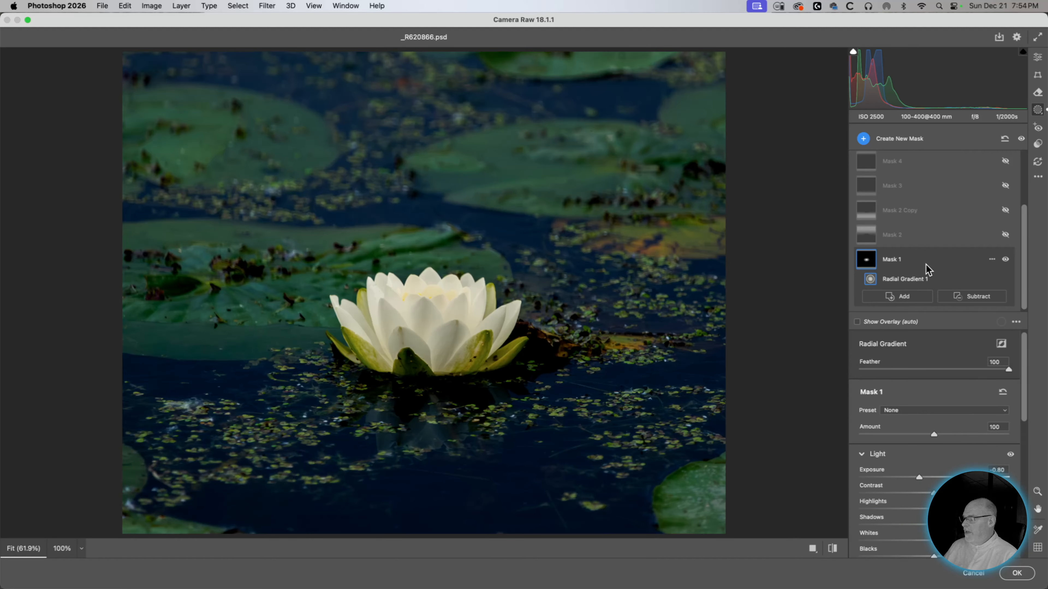
pyautogui.scroll(-2, 924, 417)
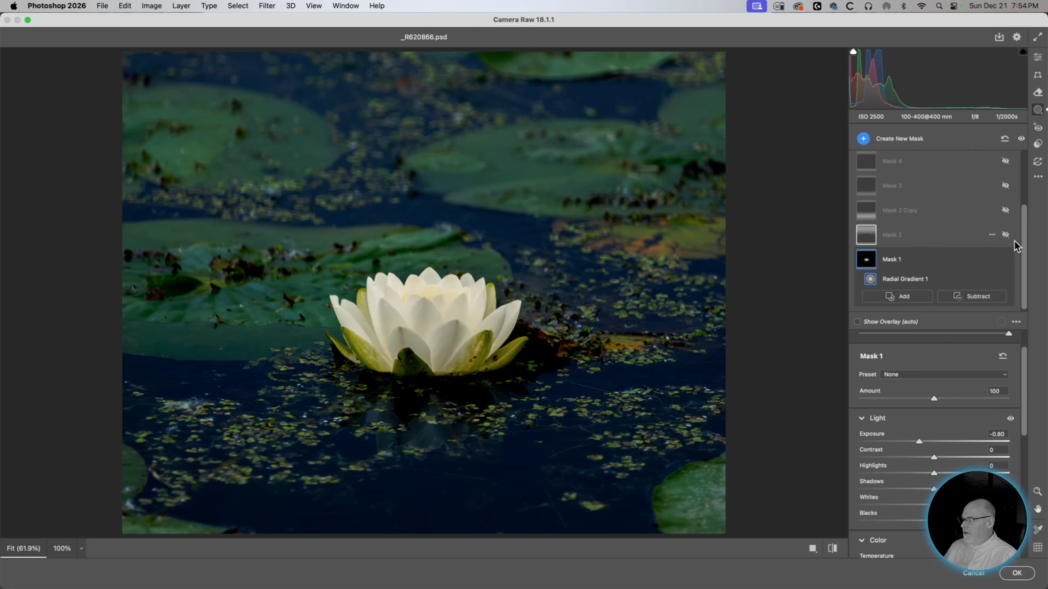
# Compare the flower with Mask 1 off and on, leaving Mask 1 on and Mask 2 hidden
pyautogui.click(1005, 235)
pyautogui.click(1005, 235)
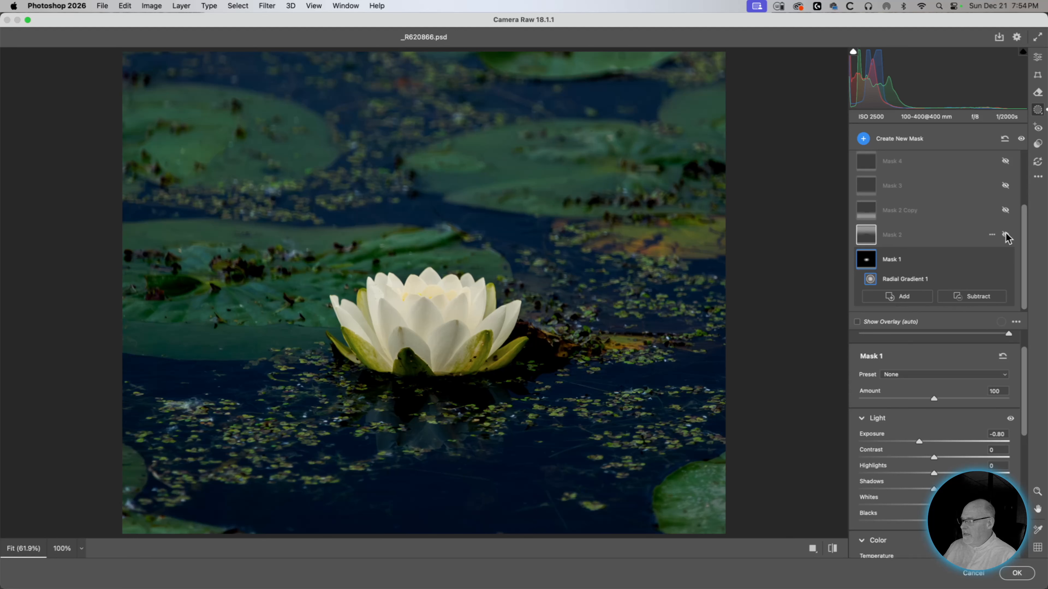
pyautogui.click(1005, 259)
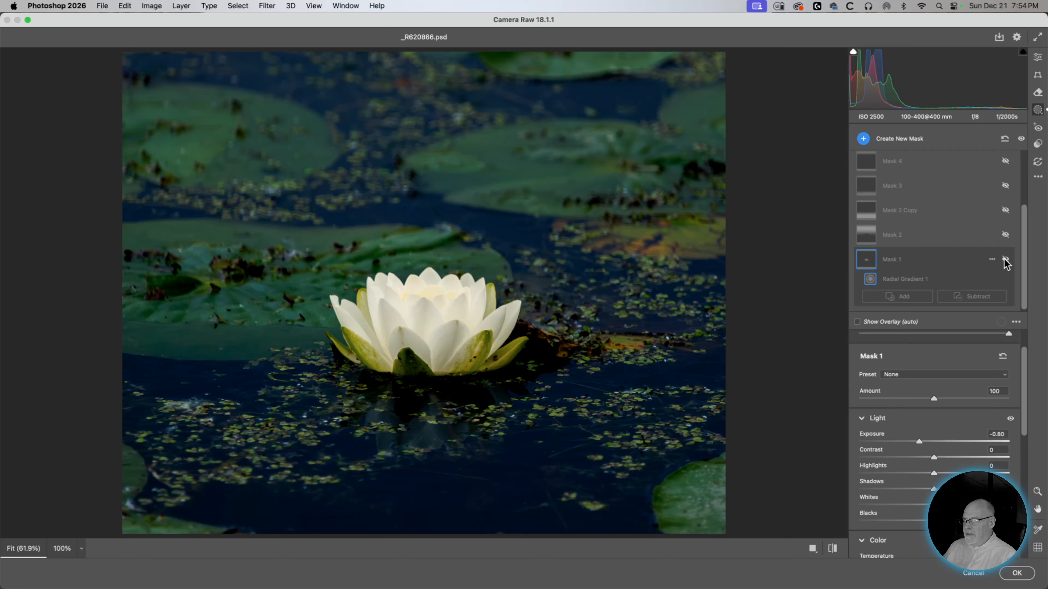
pyautogui.click(1005, 260)
pyautogui.click(1005, 262)
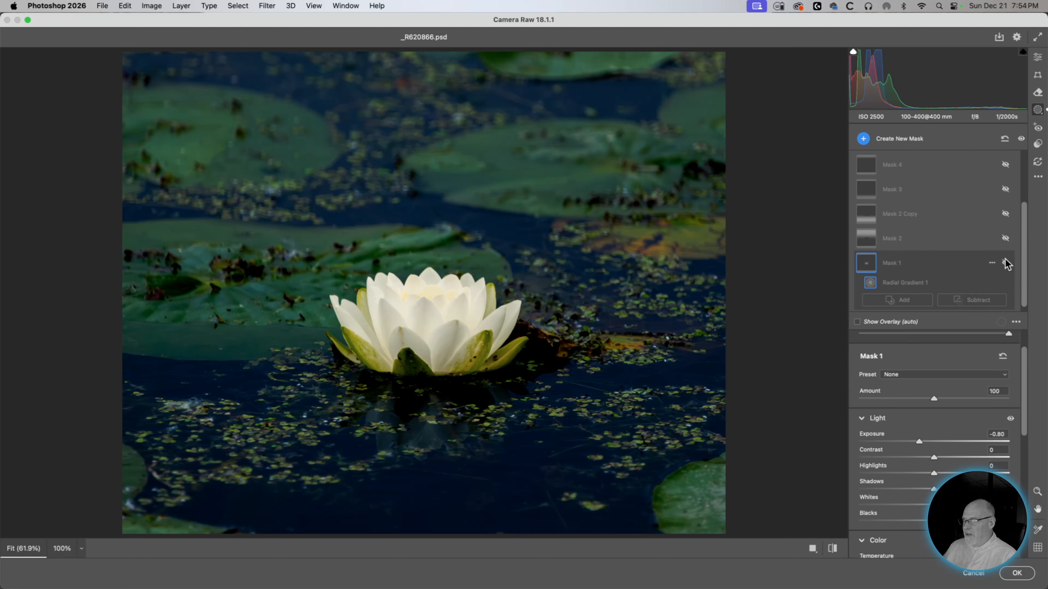
pyautogui.click(1005, 262)
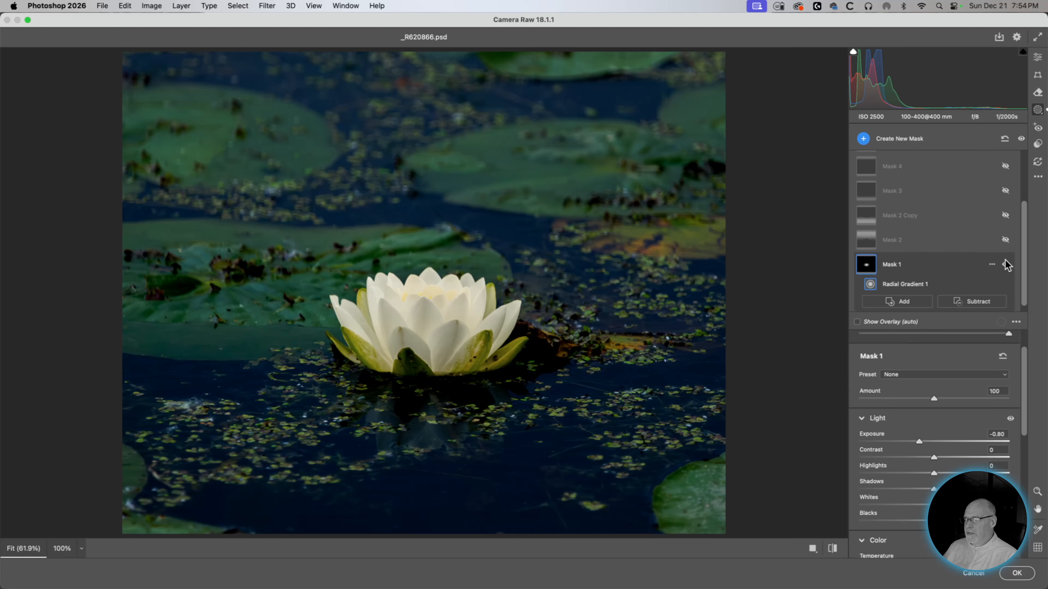
# Select Mask 2 and toggle it off and on to compare the darkened background, leaving it on
pyautogui.click(948, 248)
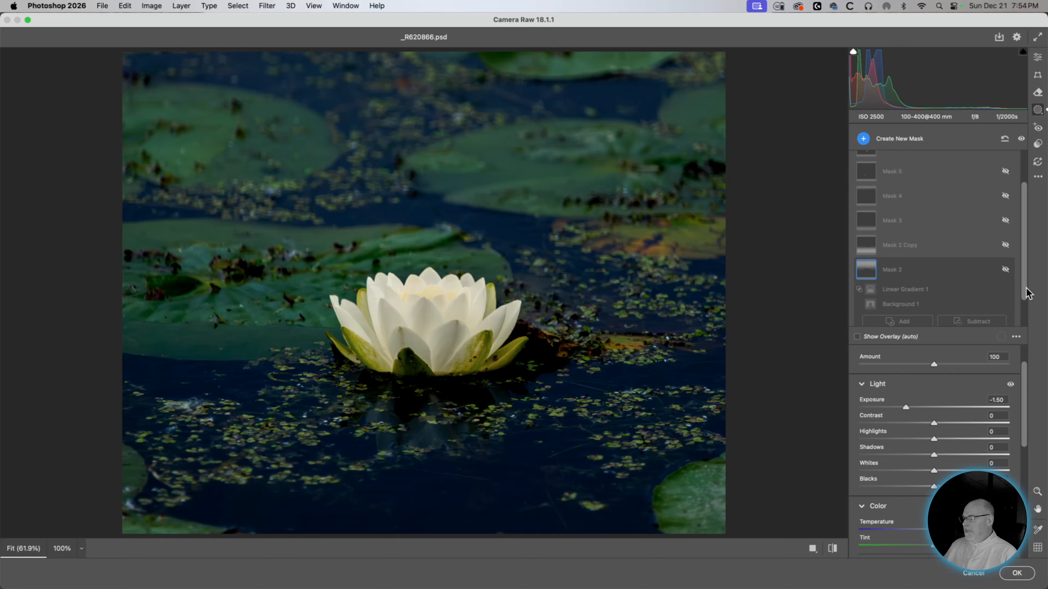
pyautogui.click(1005, 270)
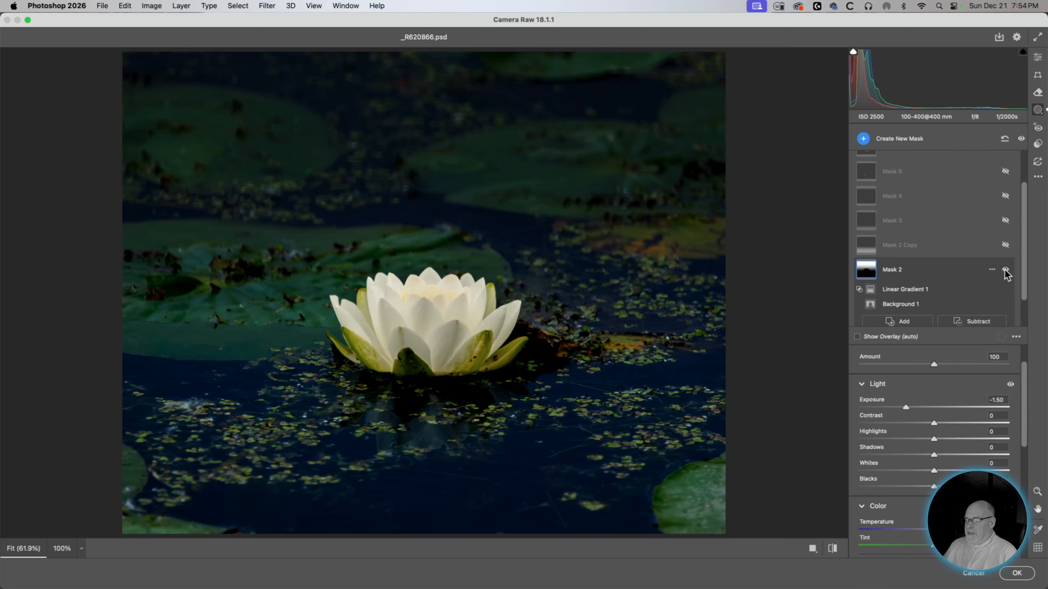
pyautogui.click(1005, 270)
pyautogui.click(1005, 270)
pyautogui.click(1005, 270)
pyautogui.click(1005, 270)
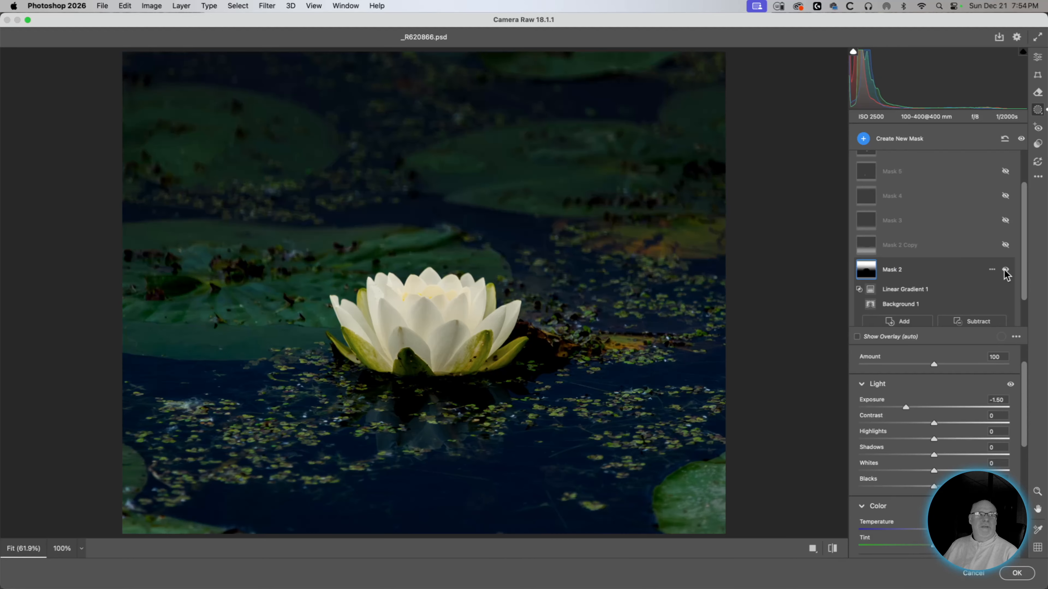
pyautogui.click(1005, 270)
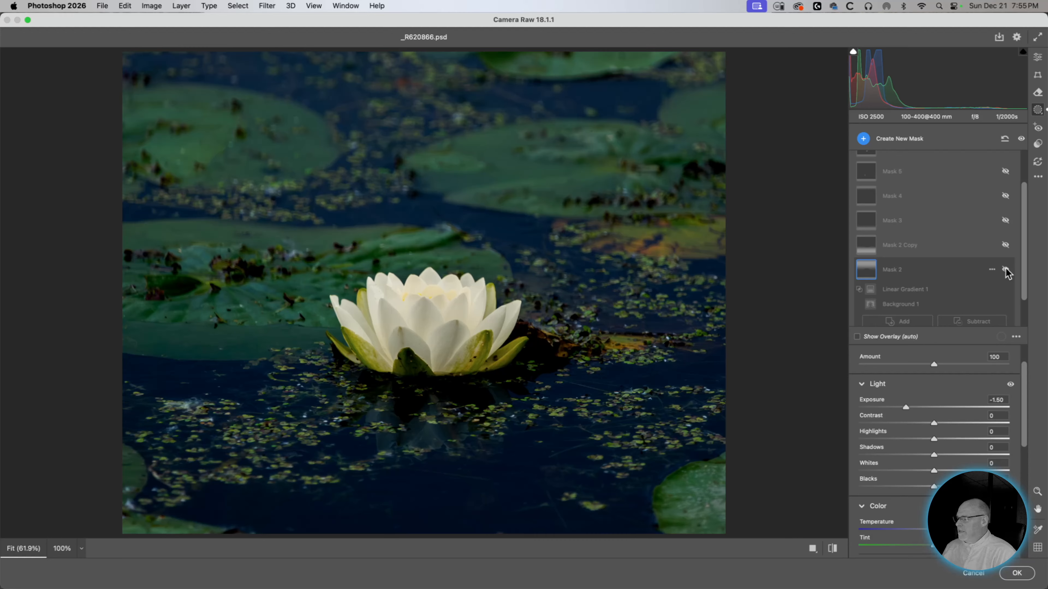
pyautogui.click(1005, 270)
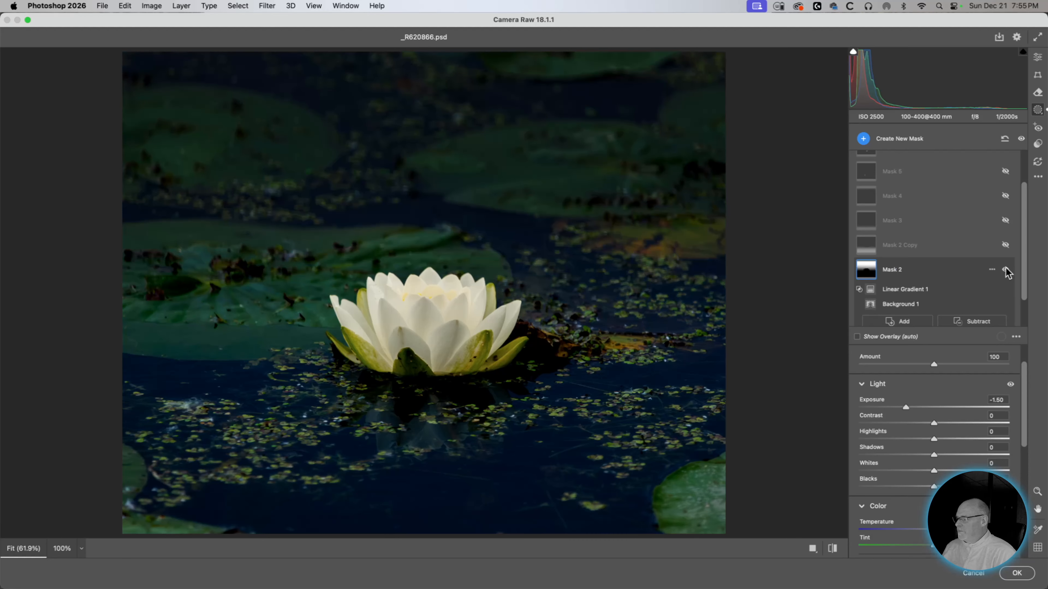
# Turn on Mask 2 Copy, and select the Mask 3 linear gradient and make it visible
pyautogui.click(1005, 245)
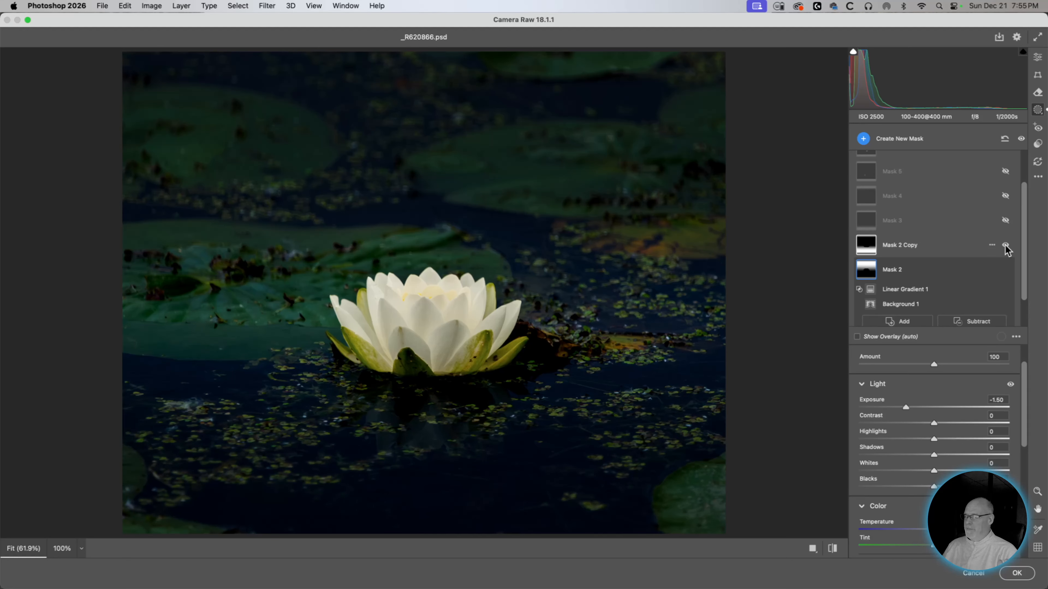
pyautogui.scroll(1, 1005, 248)
pyautogui.click(933, 254)
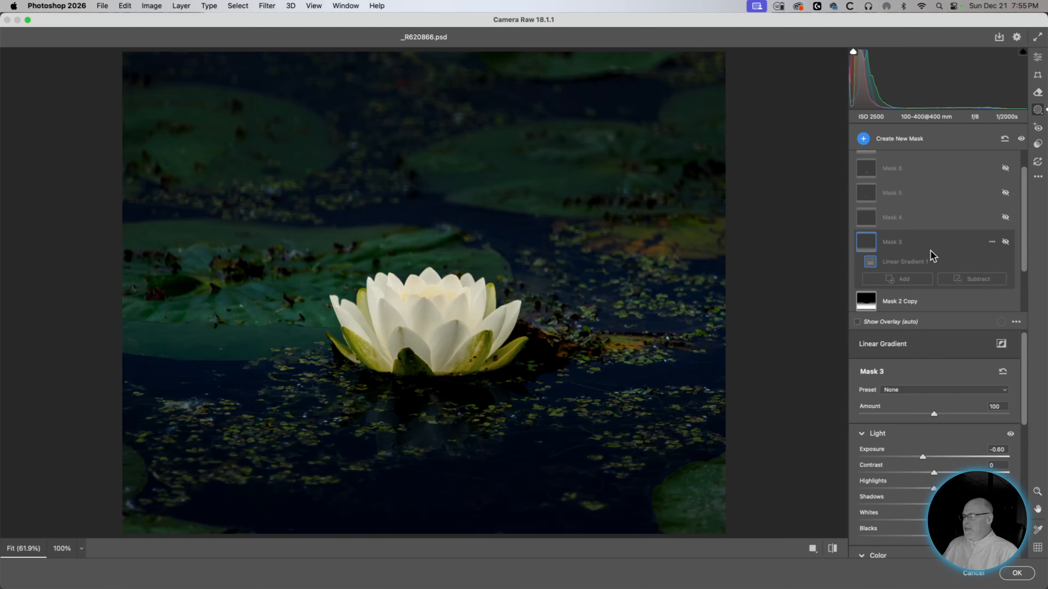
pyautogui.click(1005, 242)
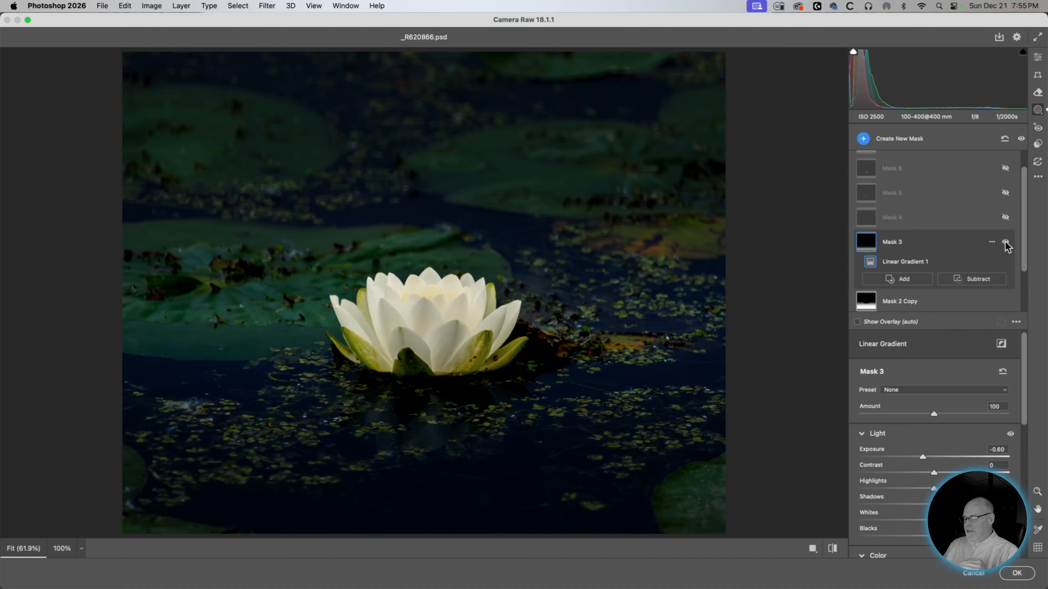
# Toggle Mask 3 off and on to compare its effect on the photo, leaving it on
pyautogui.click(1005, 243)
pyautogui.click(1005, 242)
pyautogui.click(1005, 242)
pyautogui.click(1005, 242)
# Turn on Mask 4 and compare the photo with and without it, leaving it on
pyautogui.click(1005, 218)
pyautogui.click(1006, 218)
pyautogui.click(1006, 218)
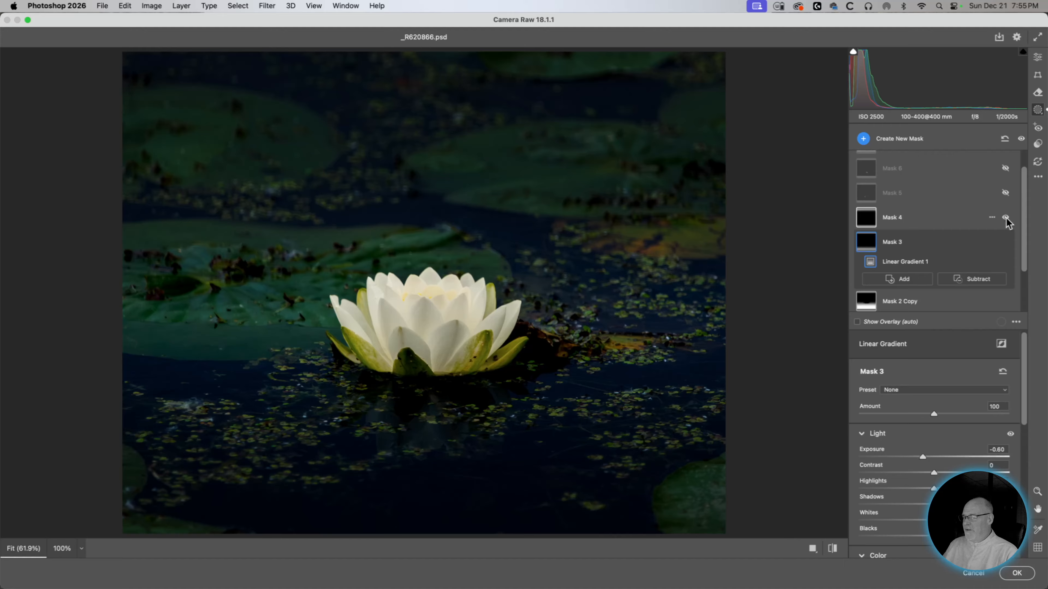
# Select Mask 5 to show its radial gradient settings, and make Mask 5 and Mask 6 visible
pyautogui.scroll(2, 983, 226)
pyautogui.click(951, 220)
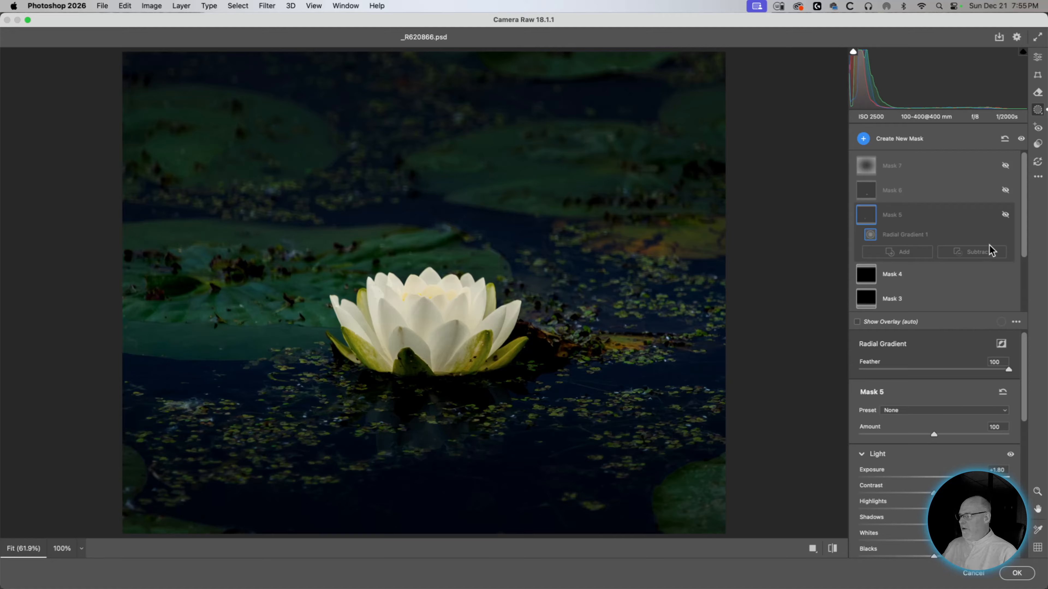
pyautogui.click(1005, 215)
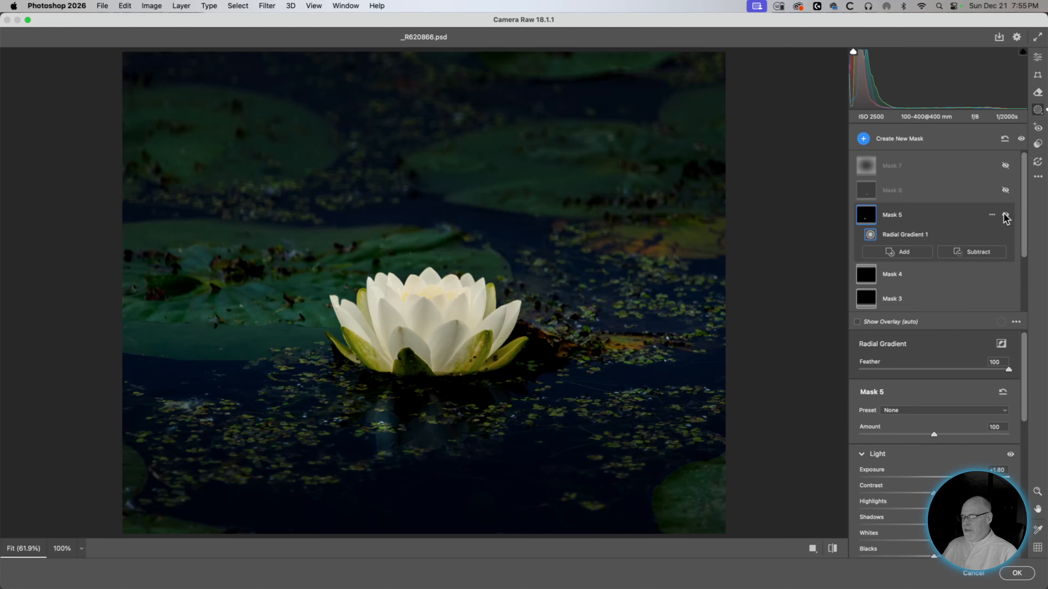
pyautogui.click(1005, 190)
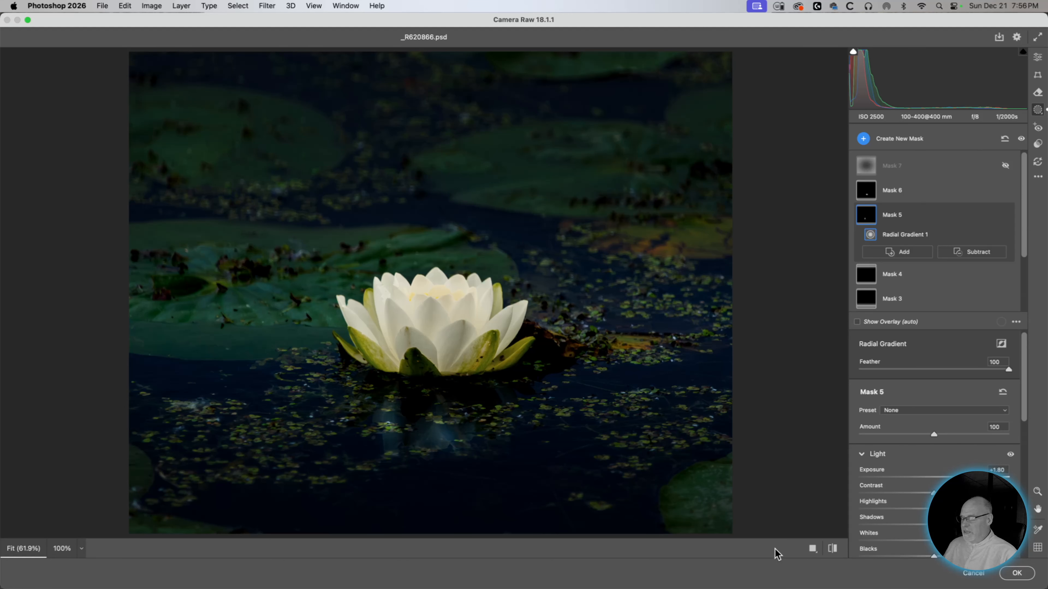
# Turn on Mask 7 and toggle it off and on to compare the vignette, leaving it on
pyautogui.click(1003, 166)
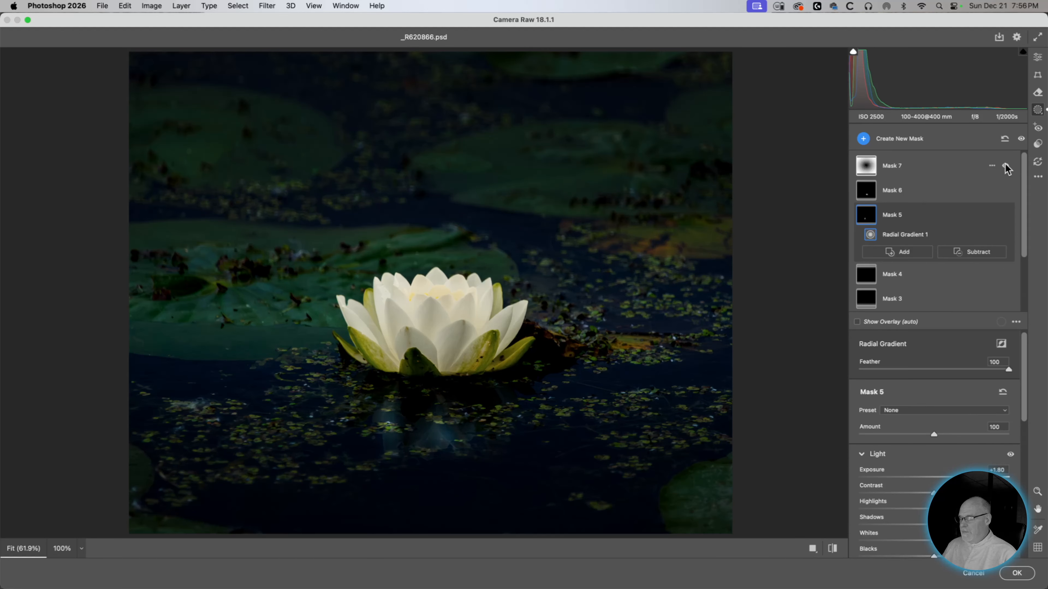
pyautogui.click(1005, 167)
pyautogui.click(1005, 168)
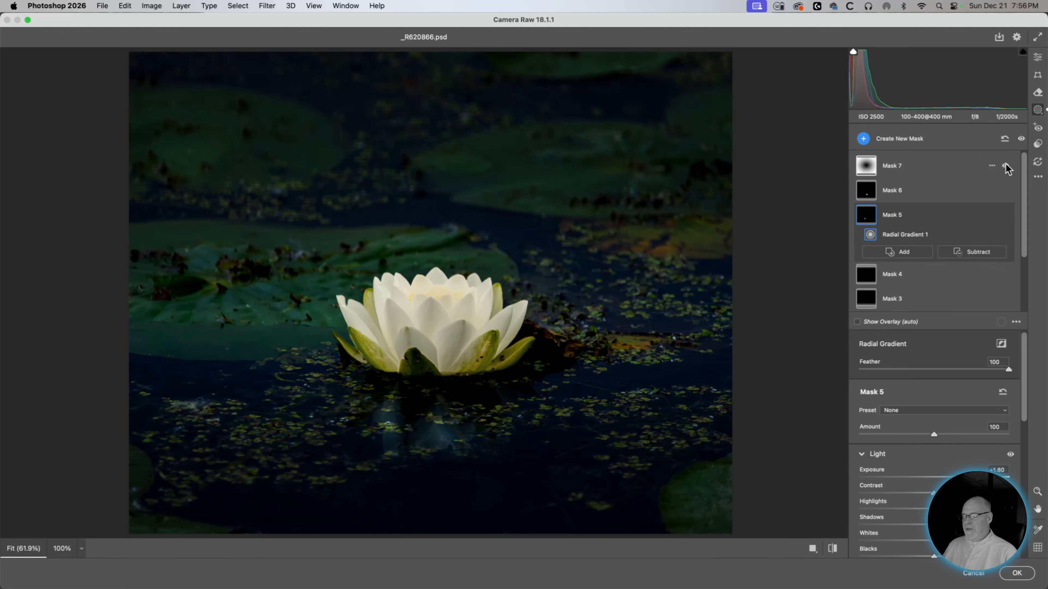
# Exit Camera Raw, discarding all changes made in this session
pyautogui.click(979, 574)
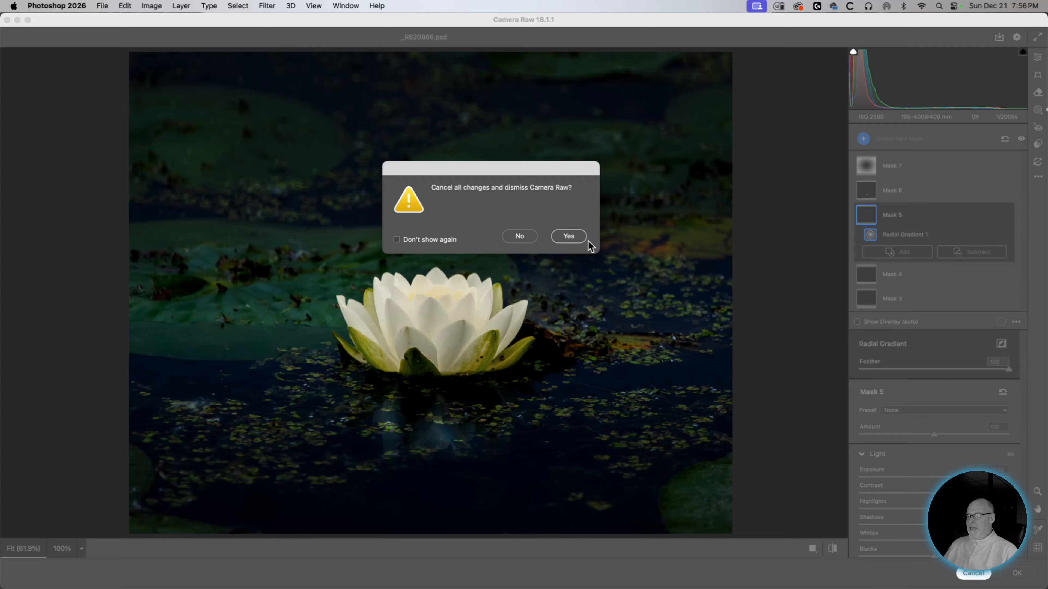
pyautogui.click(579, 239)
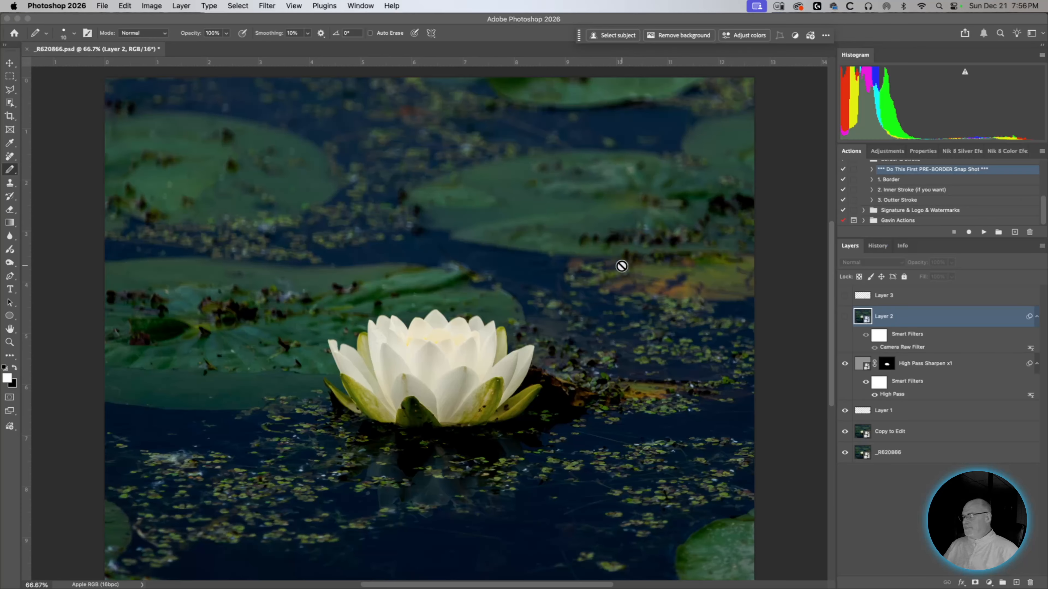
# Make Layer 2 with its Camera Raw smart filter visible and select Layer 3 above it
pyautogui.click(844, 317)
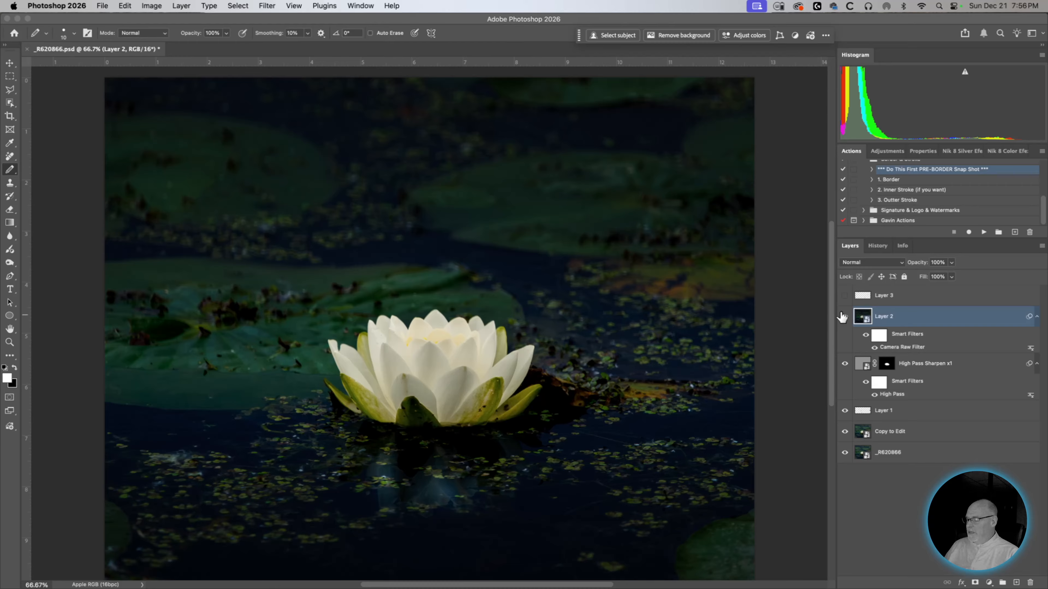
pyautogui.click(882, 297)
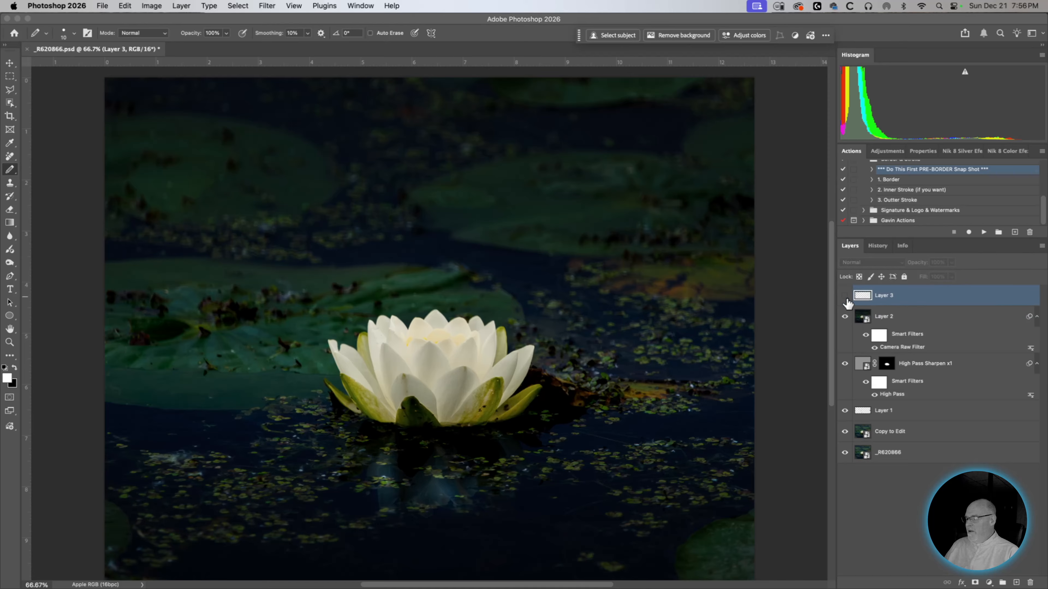